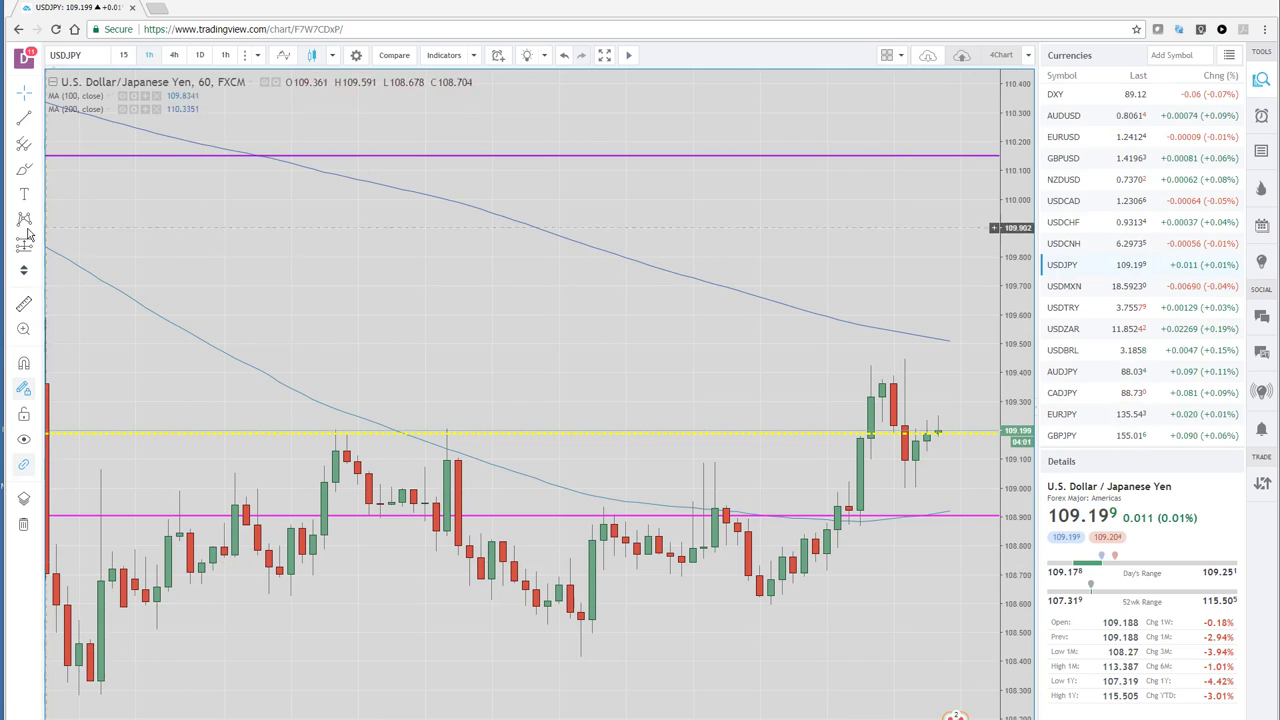
View USDJPY on 15-minute candles, then return it to the 1-hour interval and zoom in
left_click(123, 55)
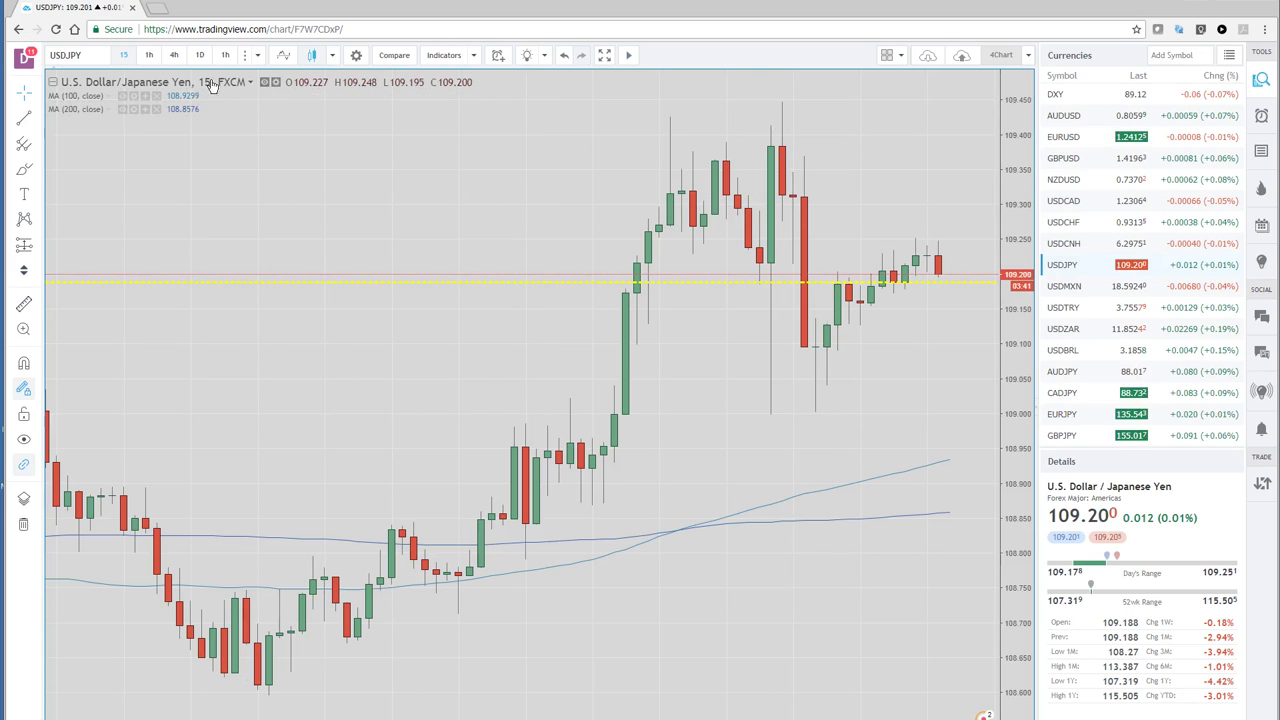
left_click(149, 56)
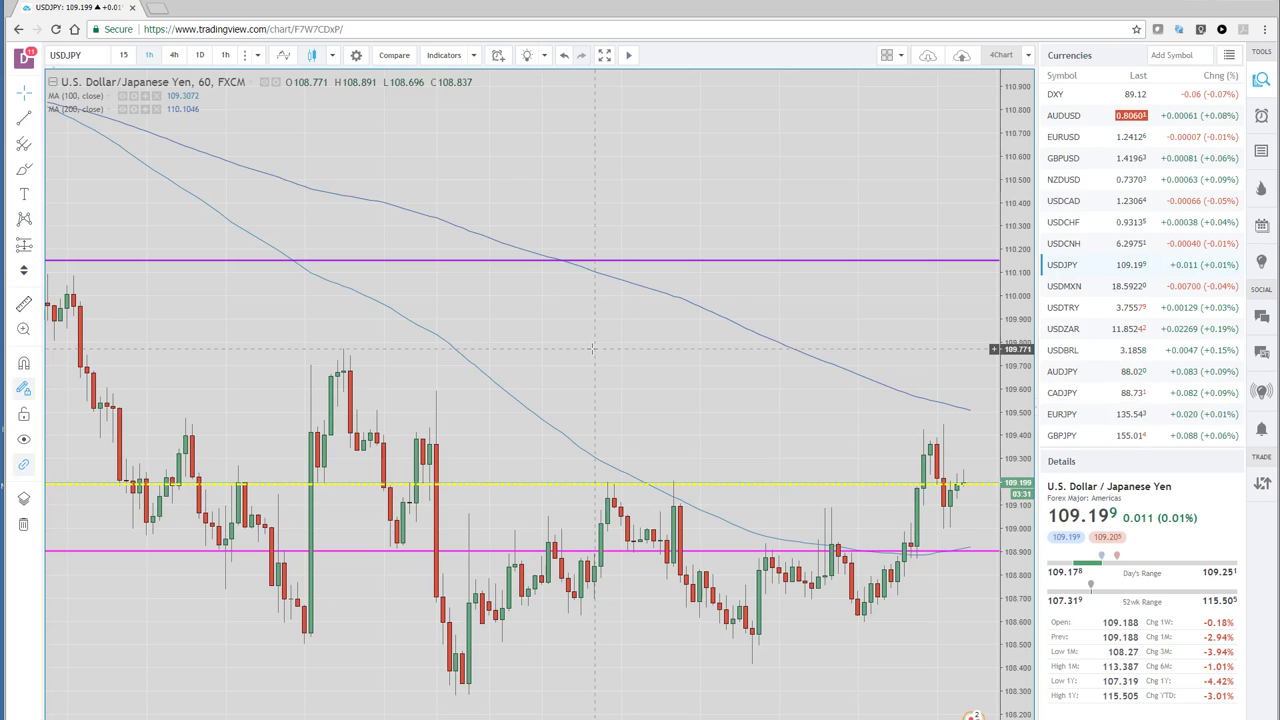
scroll(686, 553, "up", 2)
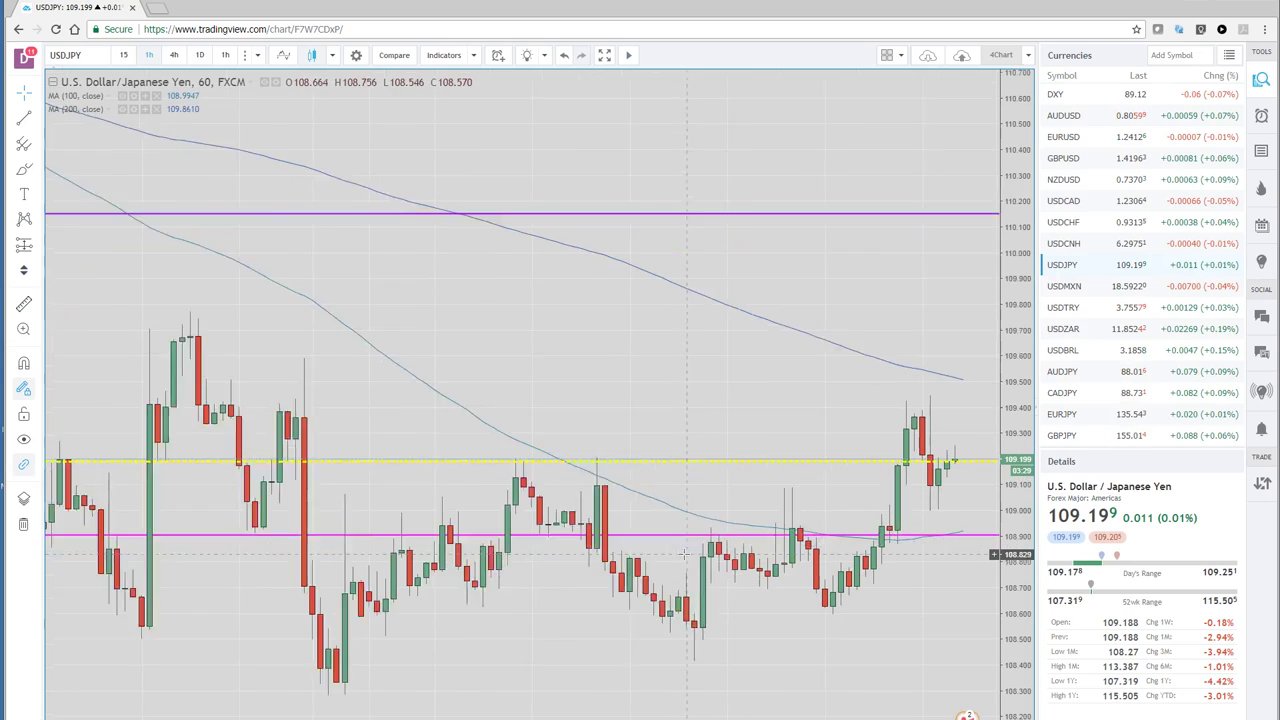
scroll(686, 553, "up", 1)
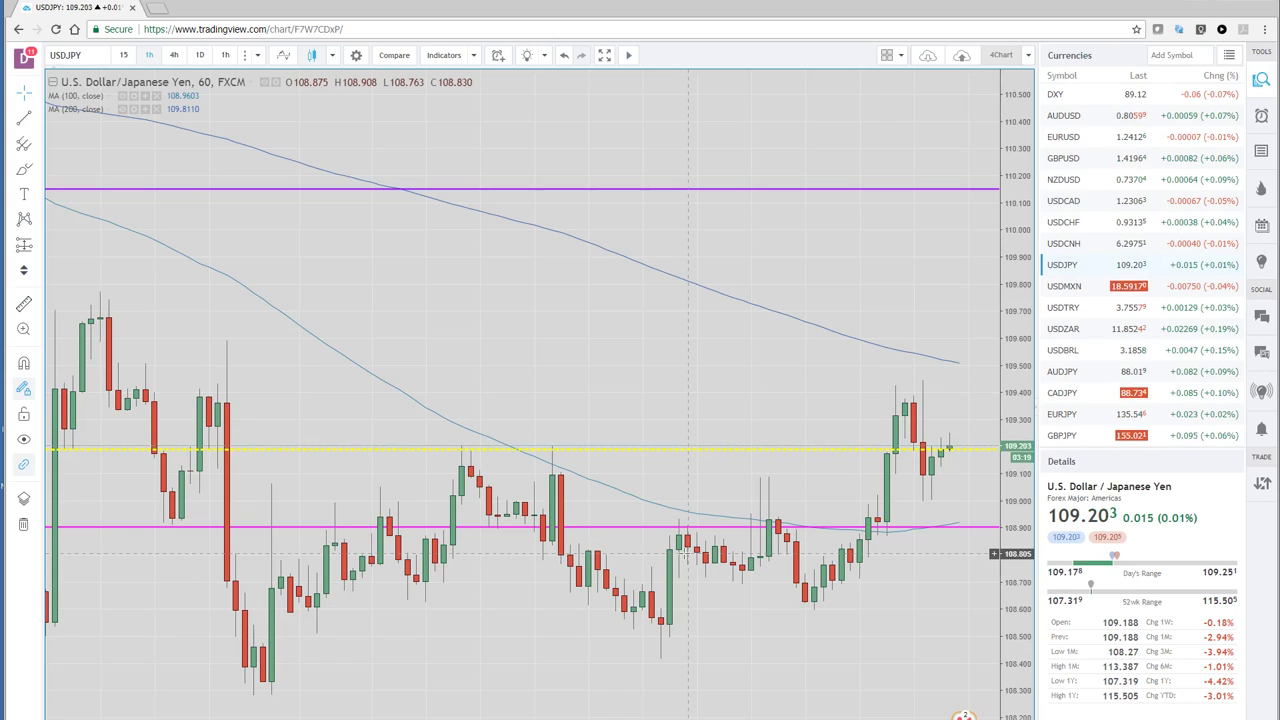
Load the GBPUSD chart and switch it to 15-minute candles
scroll(674, 568, "up", 1)
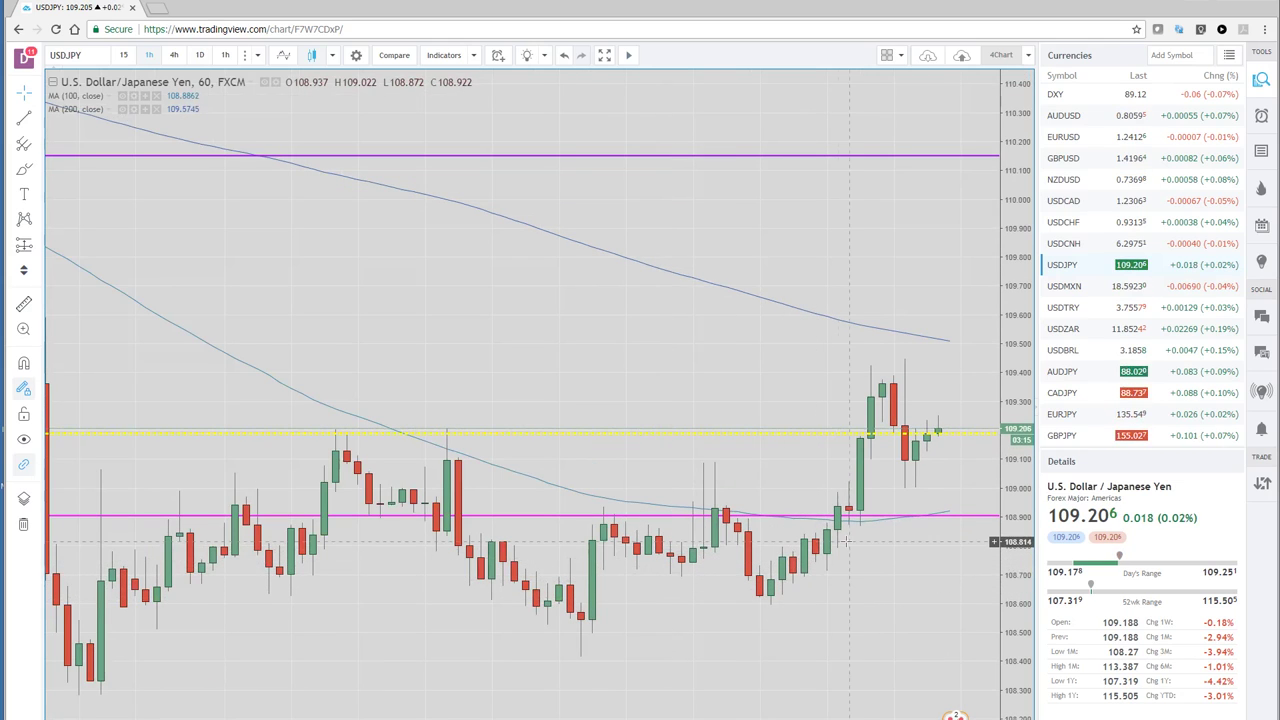
scroll(840, 545, "down", 1)
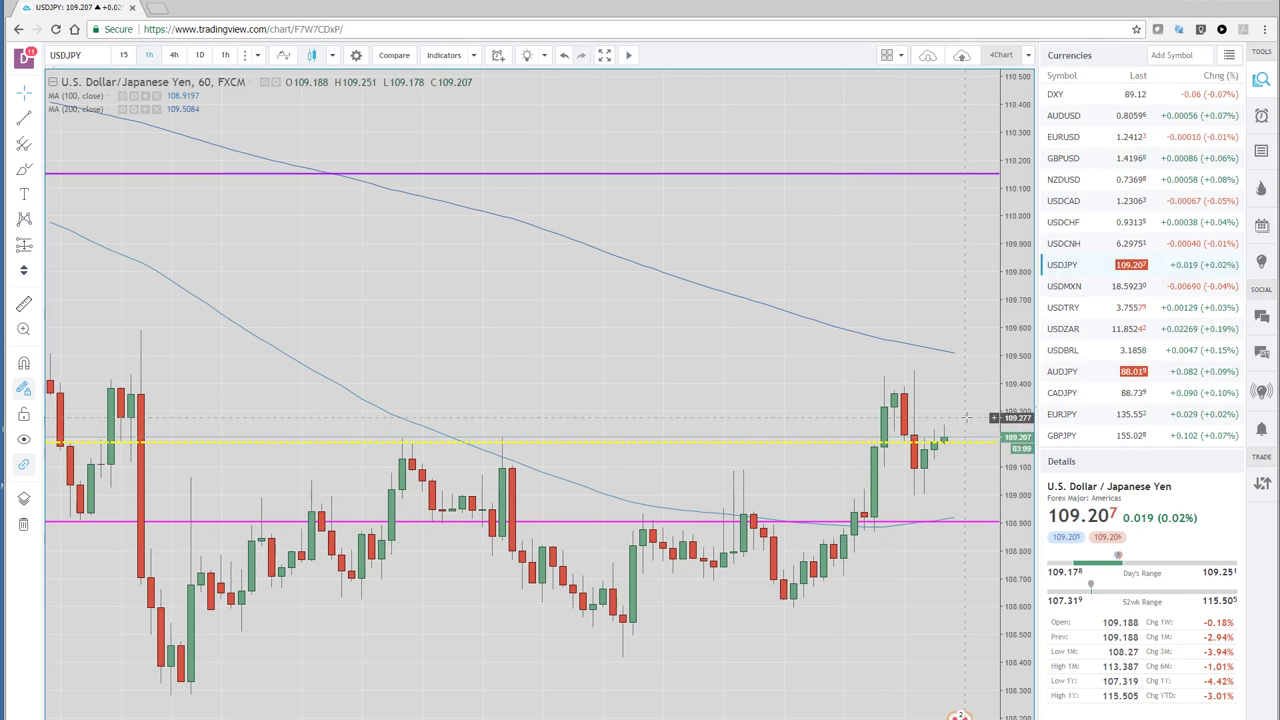
left_click(1058, 160)
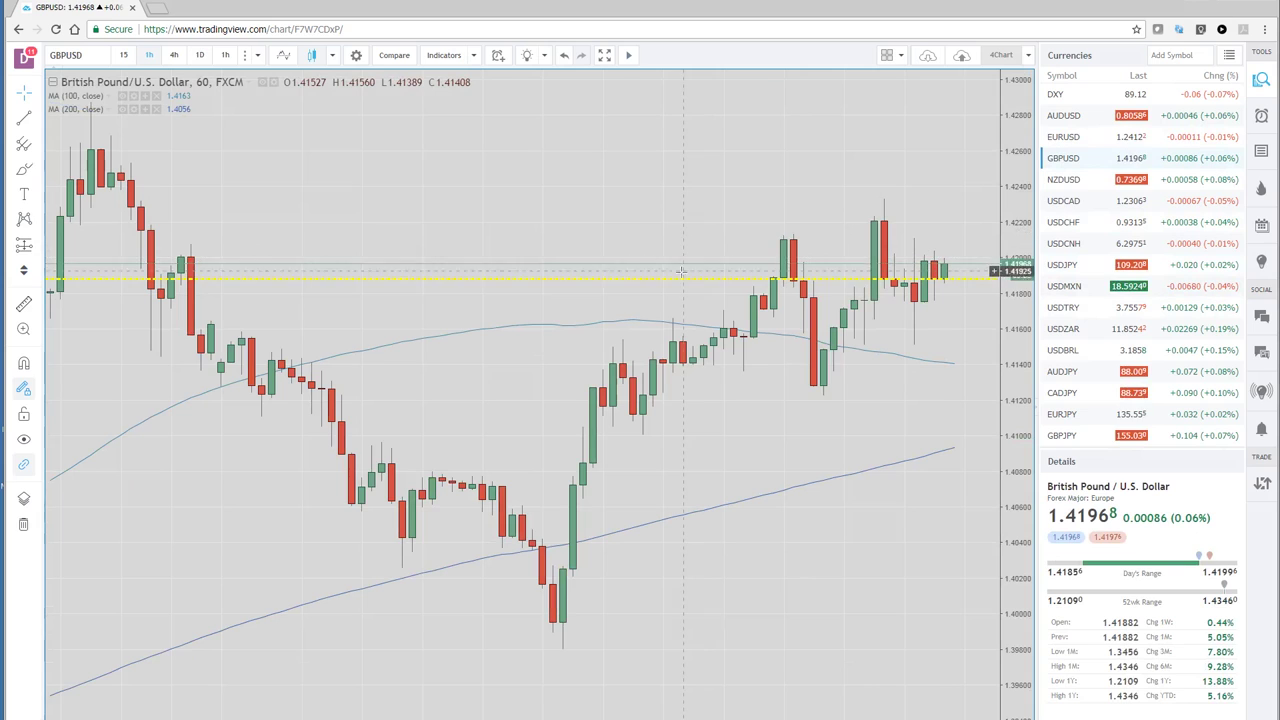
left_click(123, 55)
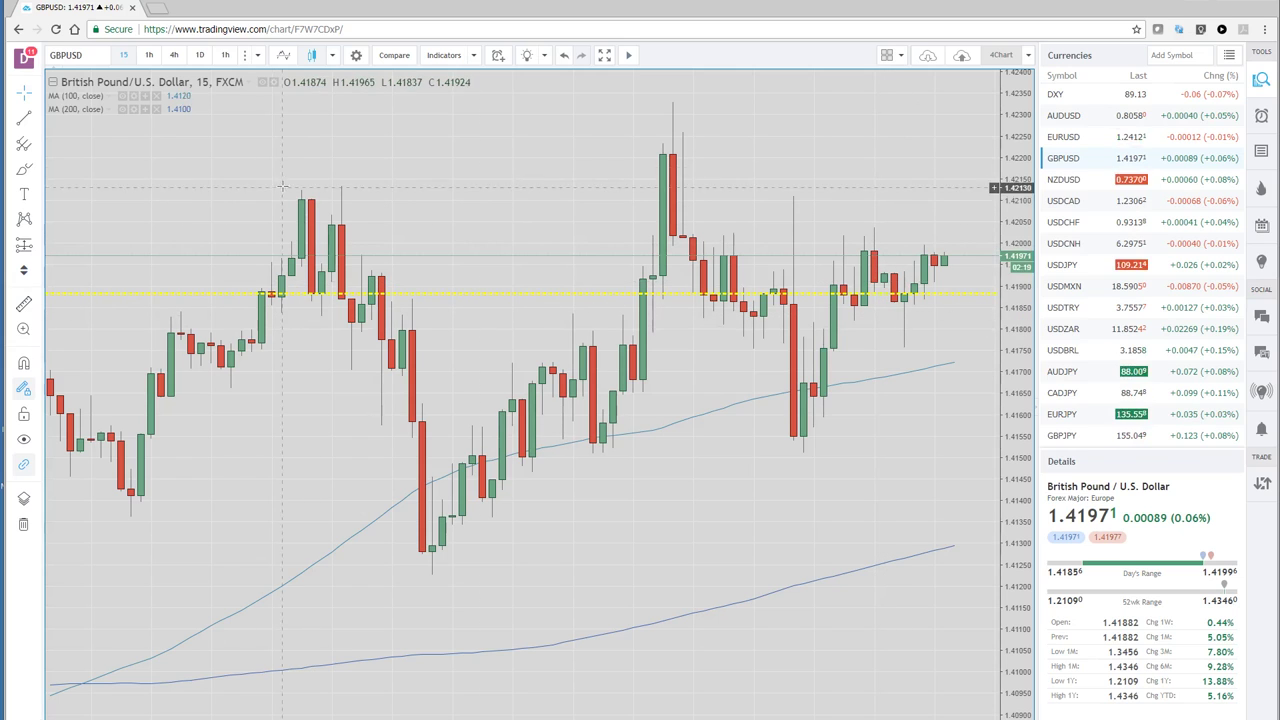
Put GBPUSD back on hourly candles and zoom in on the recent bars
left_click(151, 55)
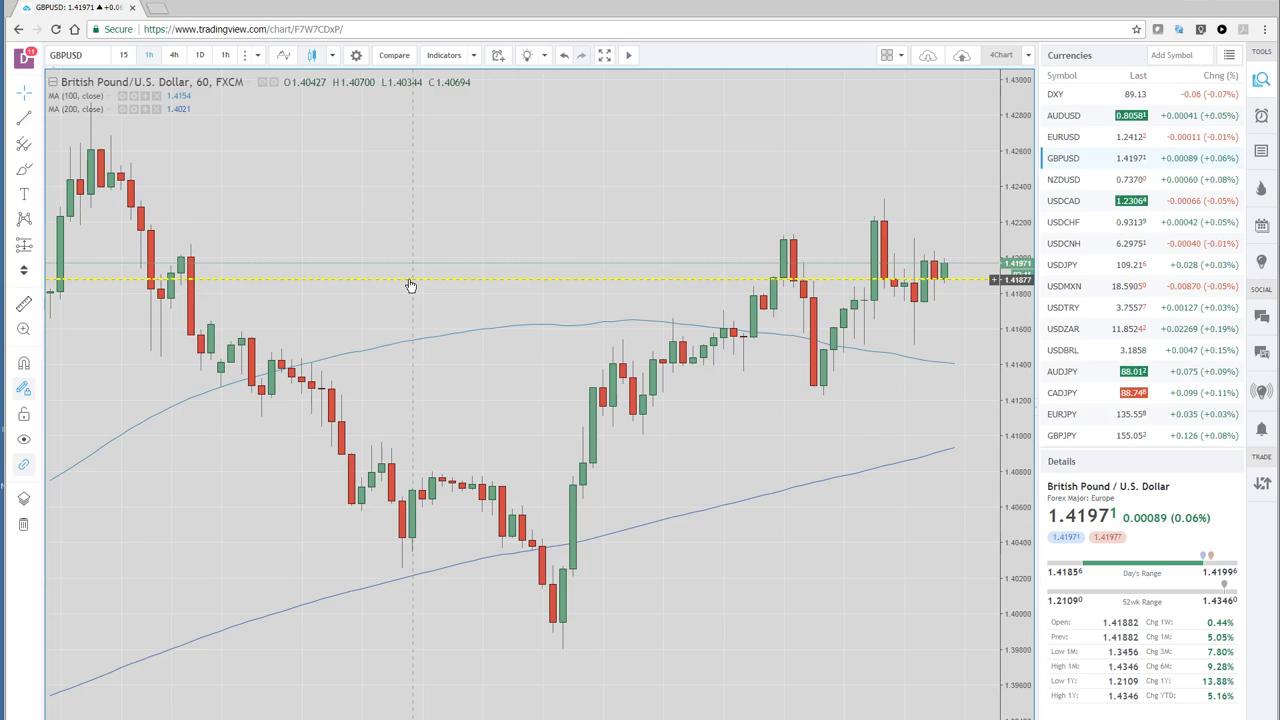
scroll(408, 290, "up", 2)
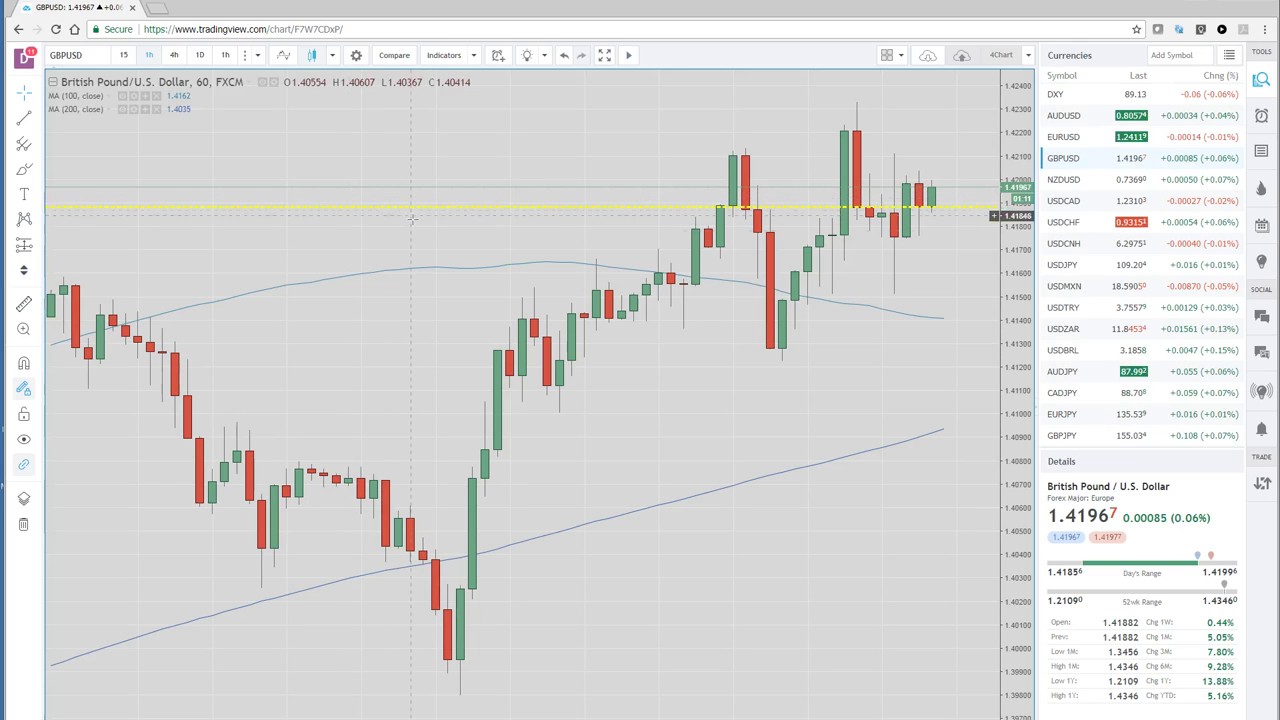
scroll(397, 372, "up", 2)
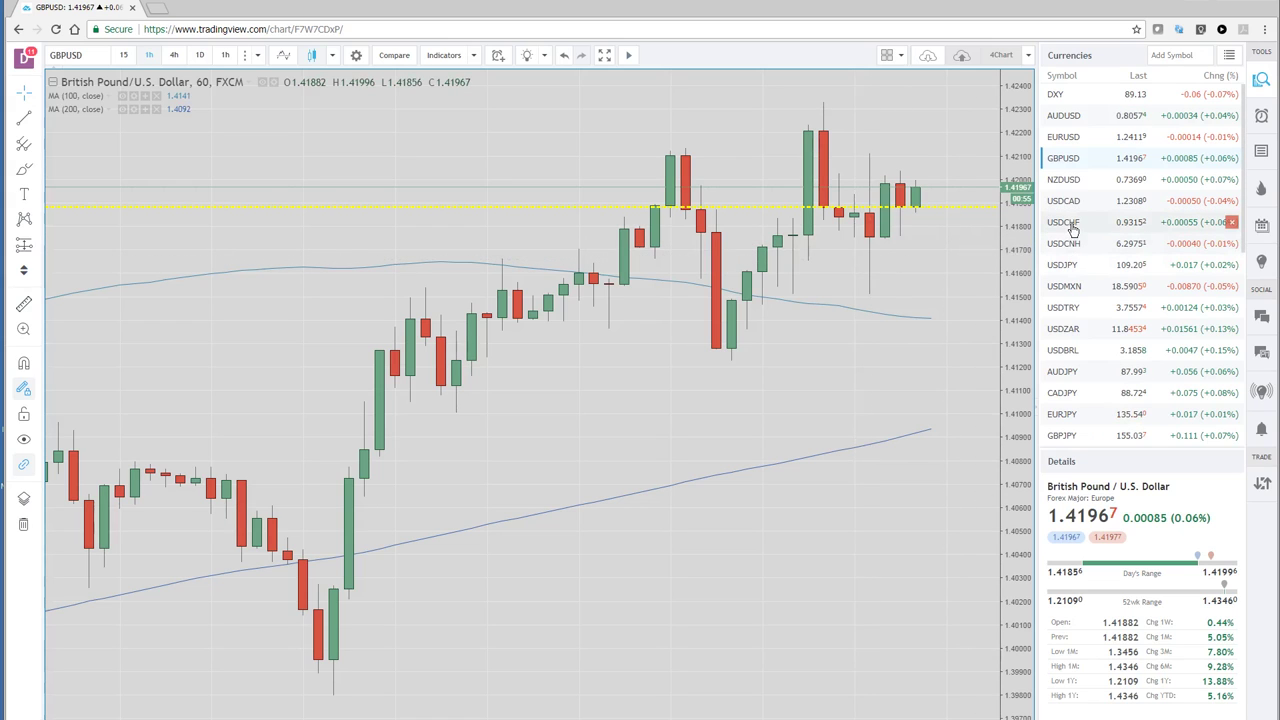
Load AUDUSD hourly and zoom out to show its 0.8053 and 0.8125 levels
left_click(1077, 120)
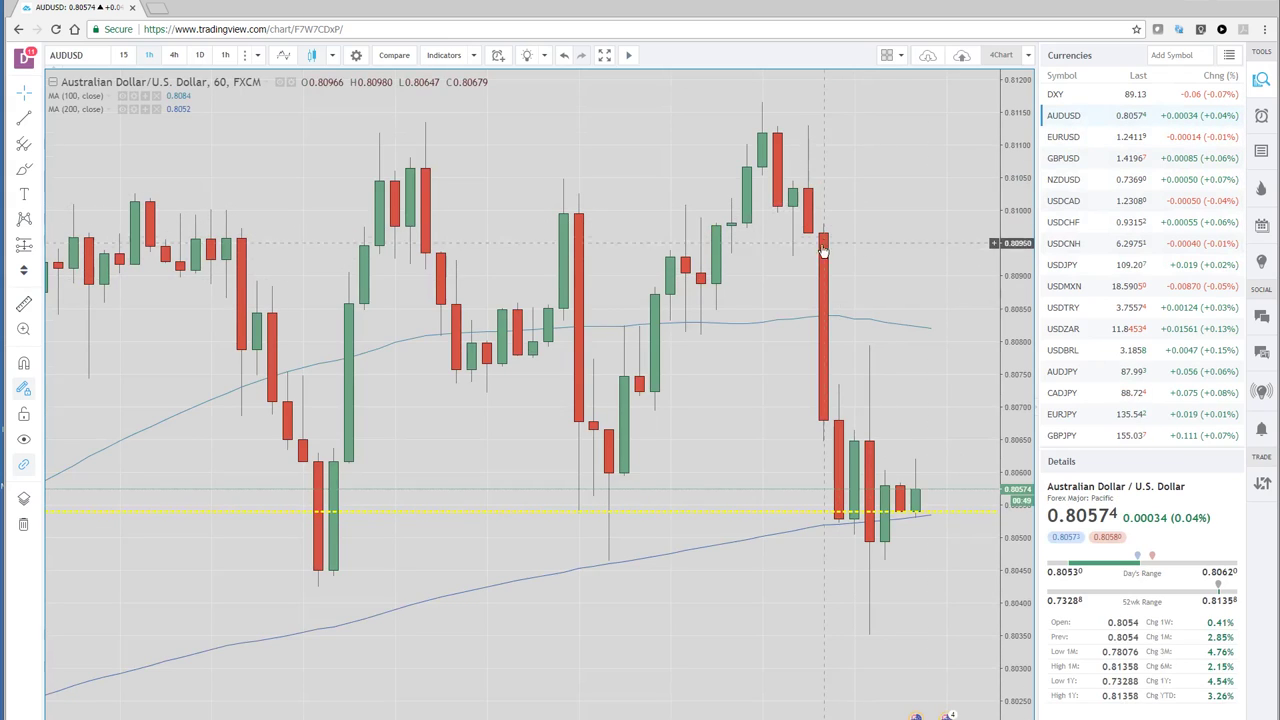
scroll(785, 405, "down", 2)
scroll(785, 405, "down", 1)
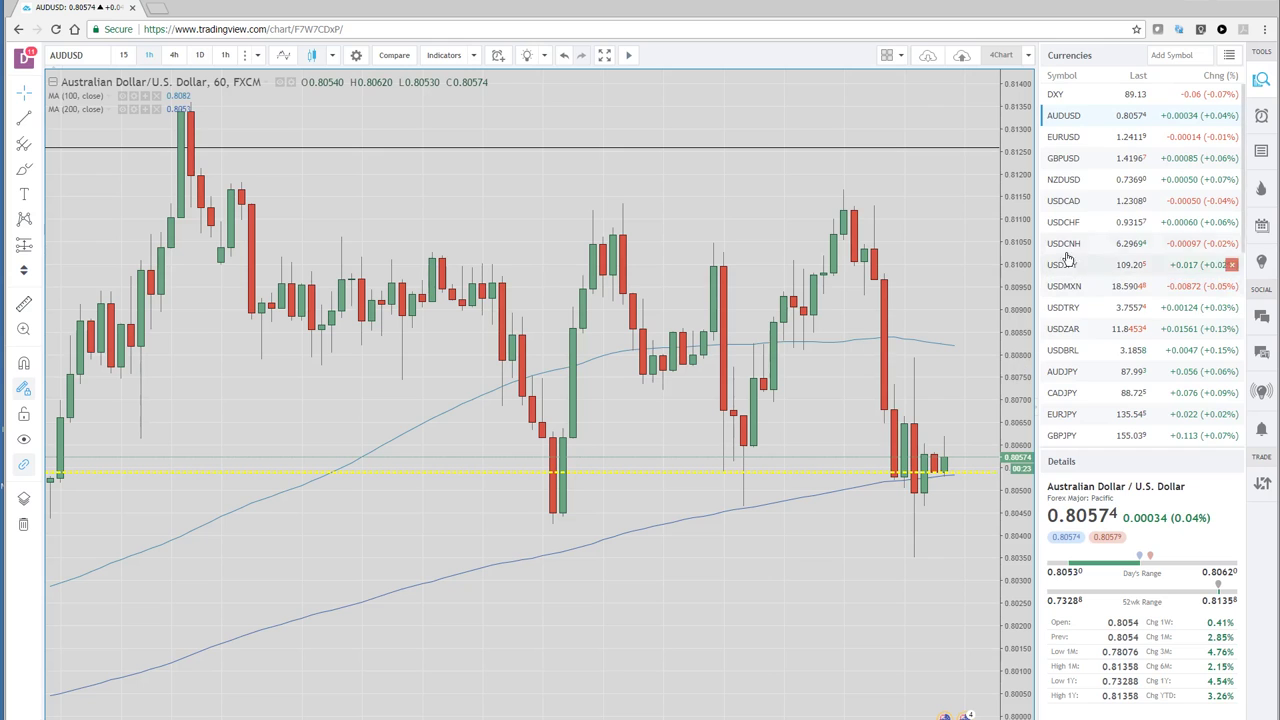
Load NZDUSD hourly and pan the candles left to review its horizontal levels
left_click(1063, 179)
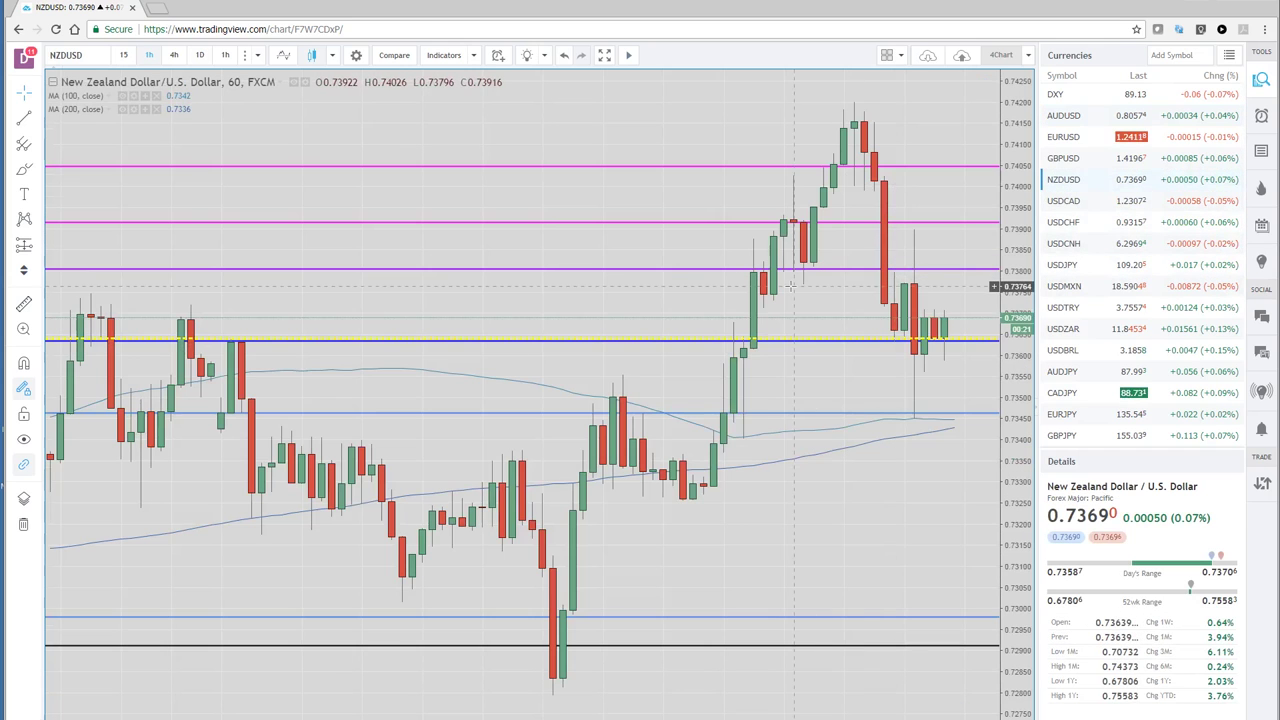
left_click_drag(777, 330, 671, 376)
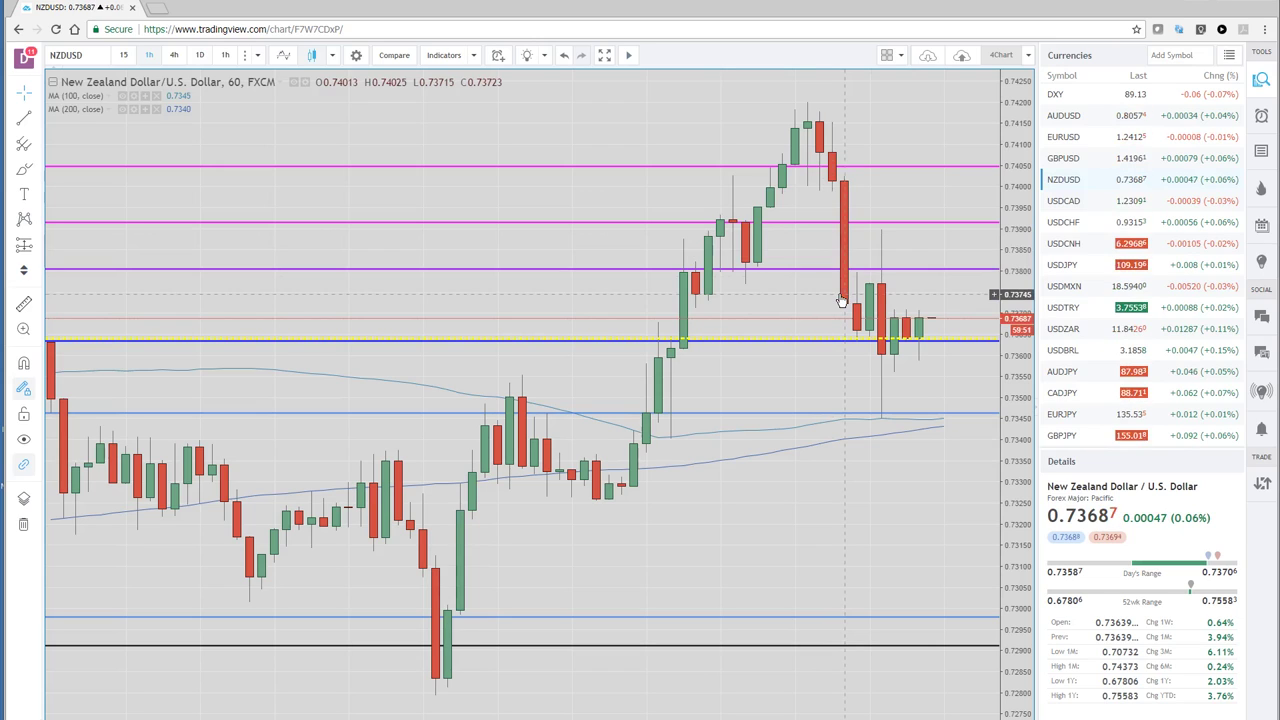
left_click(1229, 57)
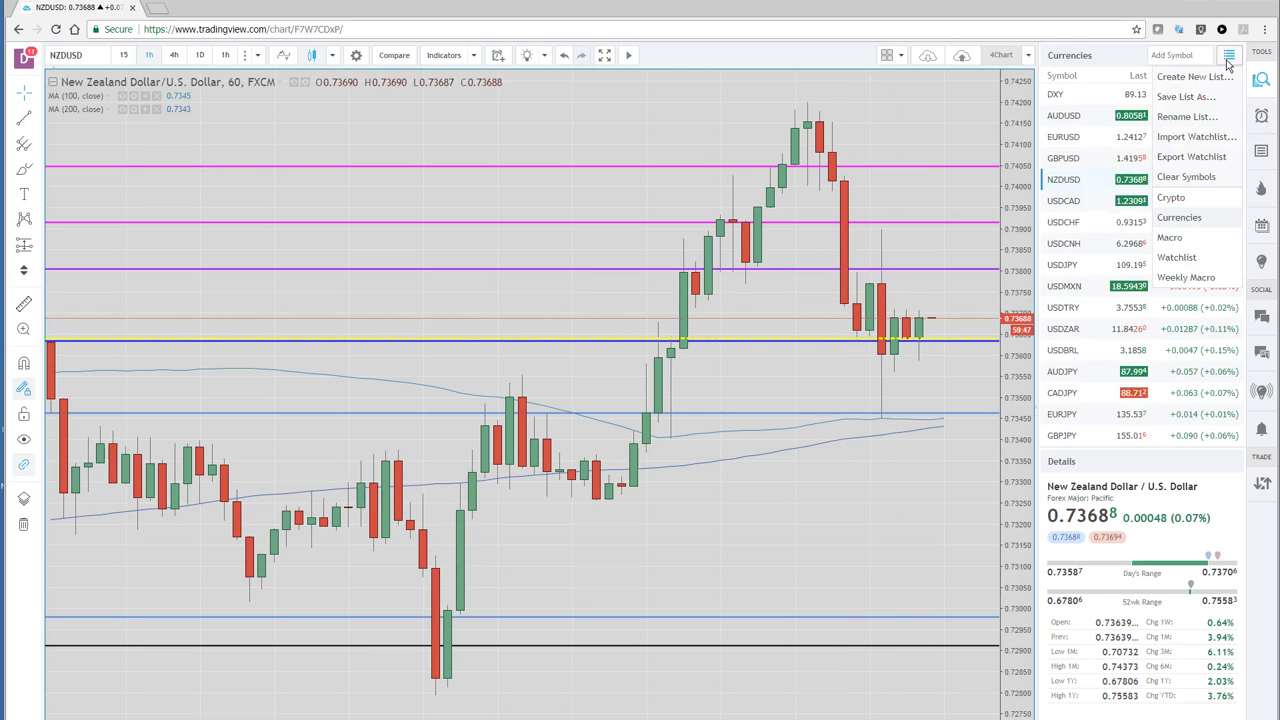
Switch to the Crypto watchlist and load BTCUSD on the four-chart layout
left_click(1172, 197)
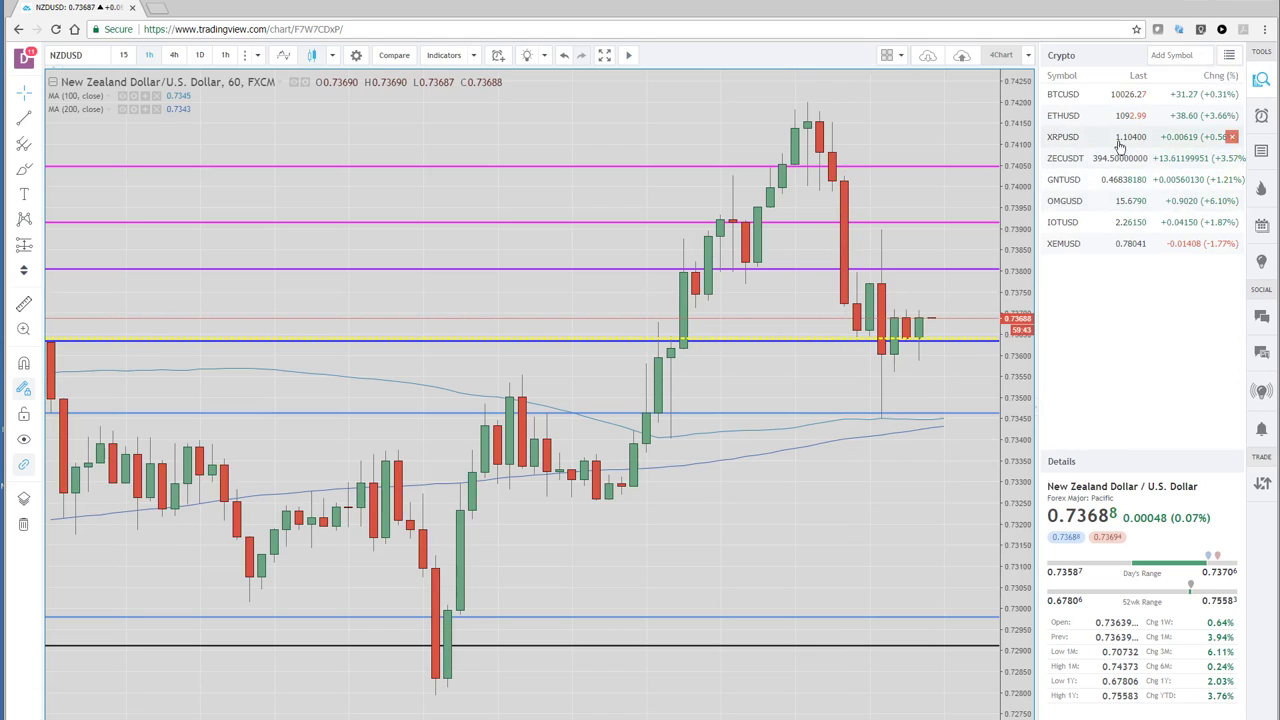
left_click(1066, 97)
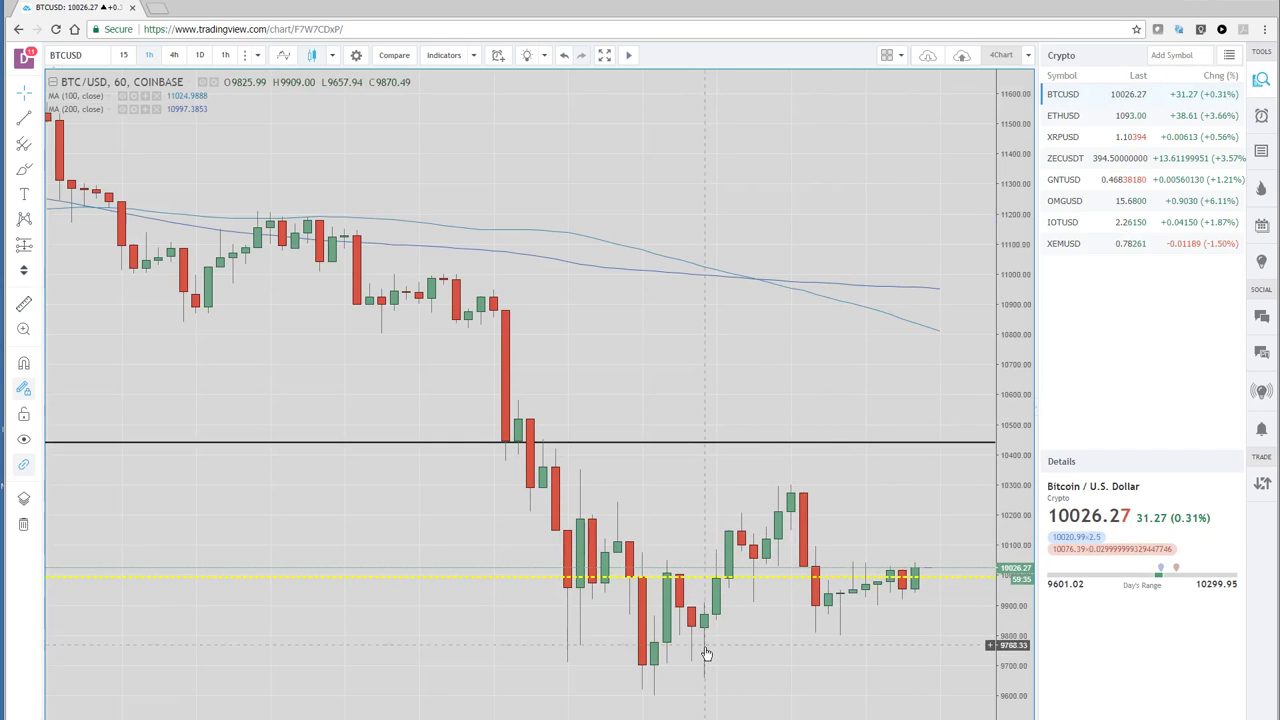
scroll(776, 618, "down", 2)
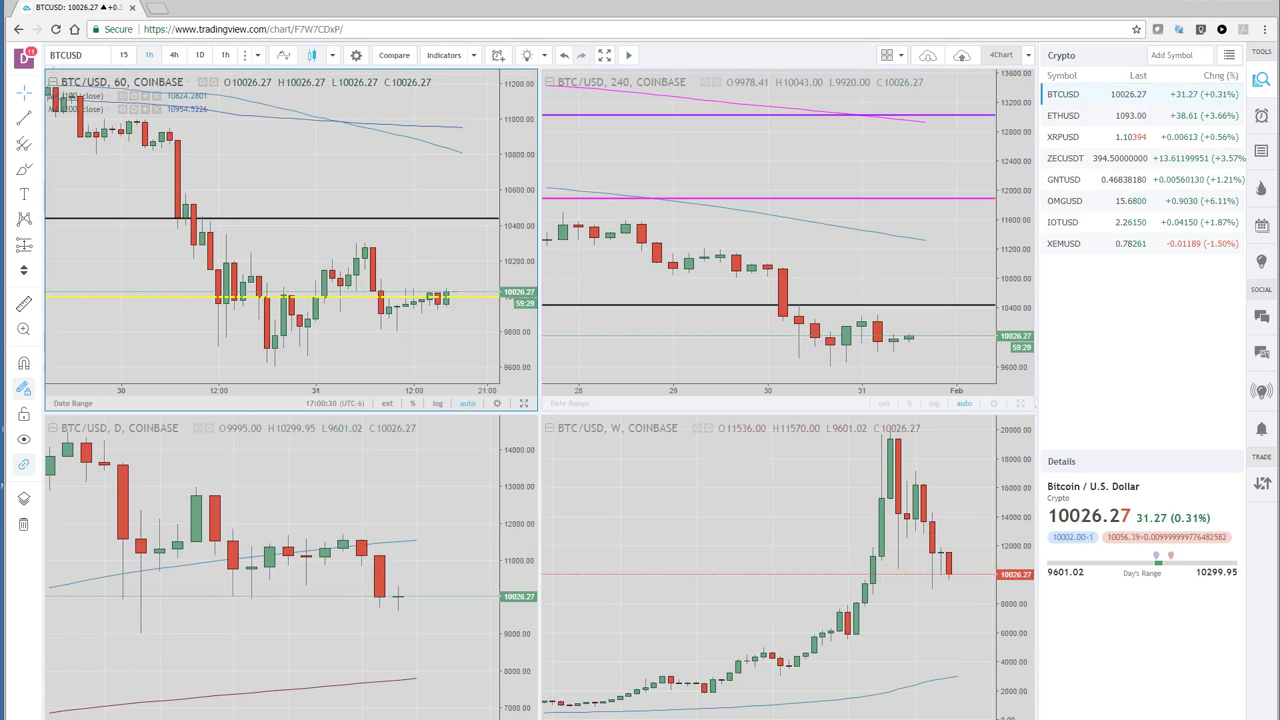
Maximize the BTCUSD daily chart pane and zoom out to show the full history
left_click(270, 560)
key("alt+Return")
scroll(510, 242, "down", 6)
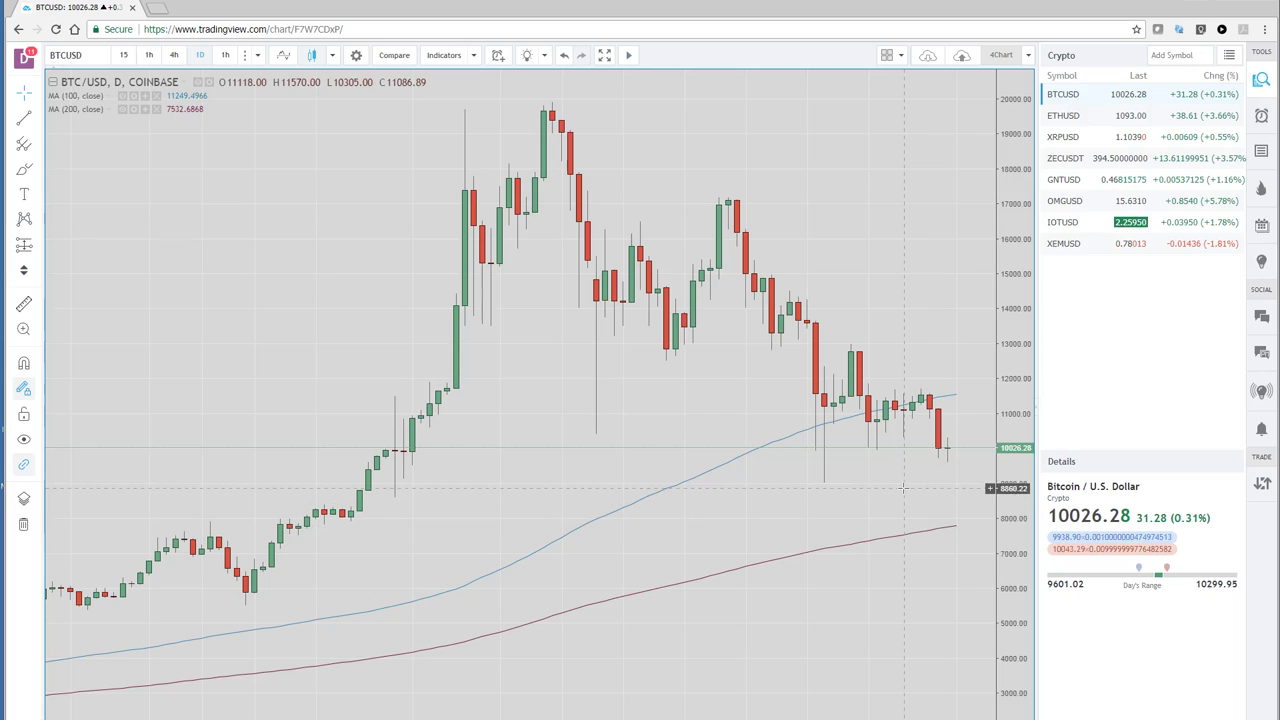
Load ETHUSD on the daily chart and bring up the saved watchlists
left_click(1064, 117)
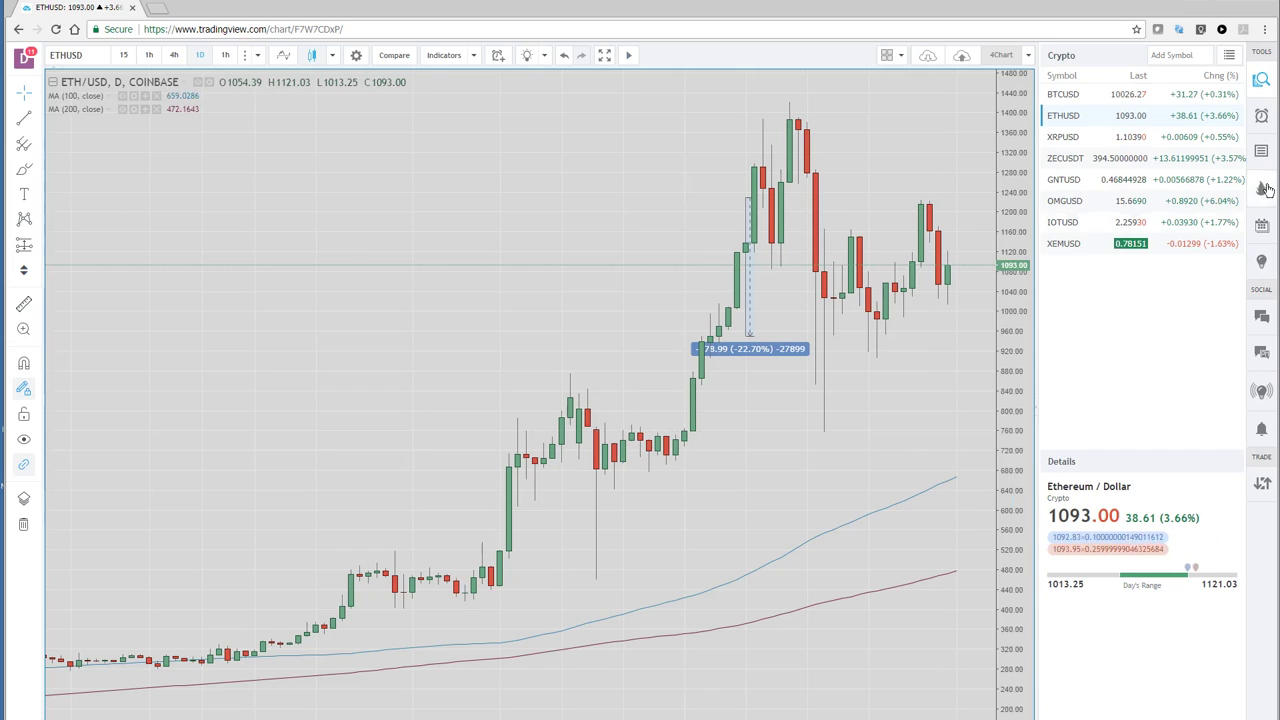
left_click(1229, 57)
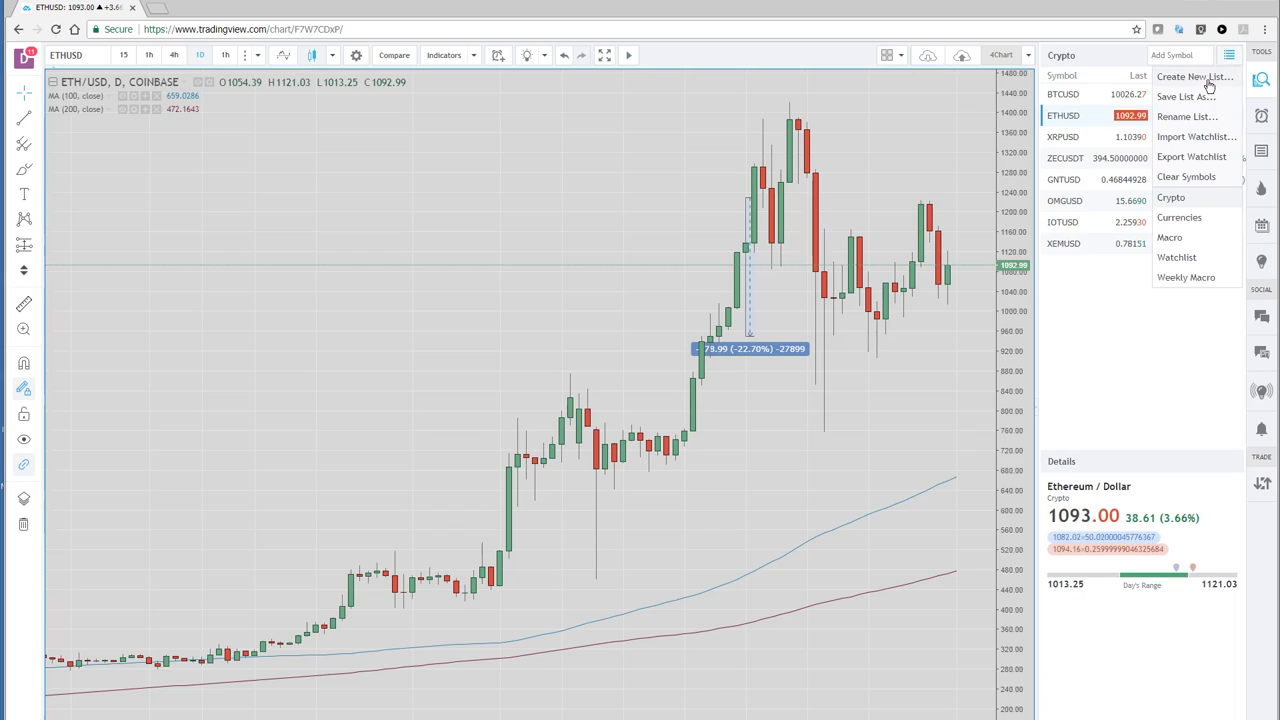
Switch to the Macro watchlist and compare ES1! with NQ1!, ending on ES1!
left_click(1170, 238)
left_click(1086, 100)
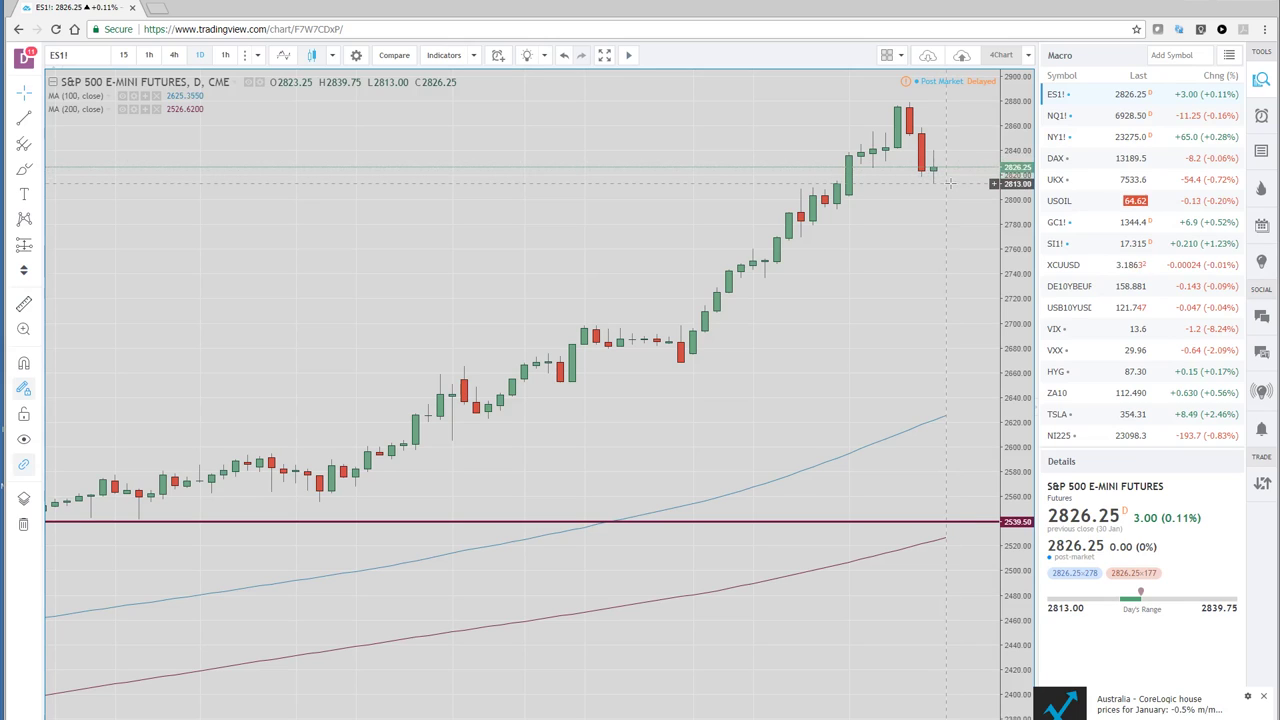
left_click(1058, 117)
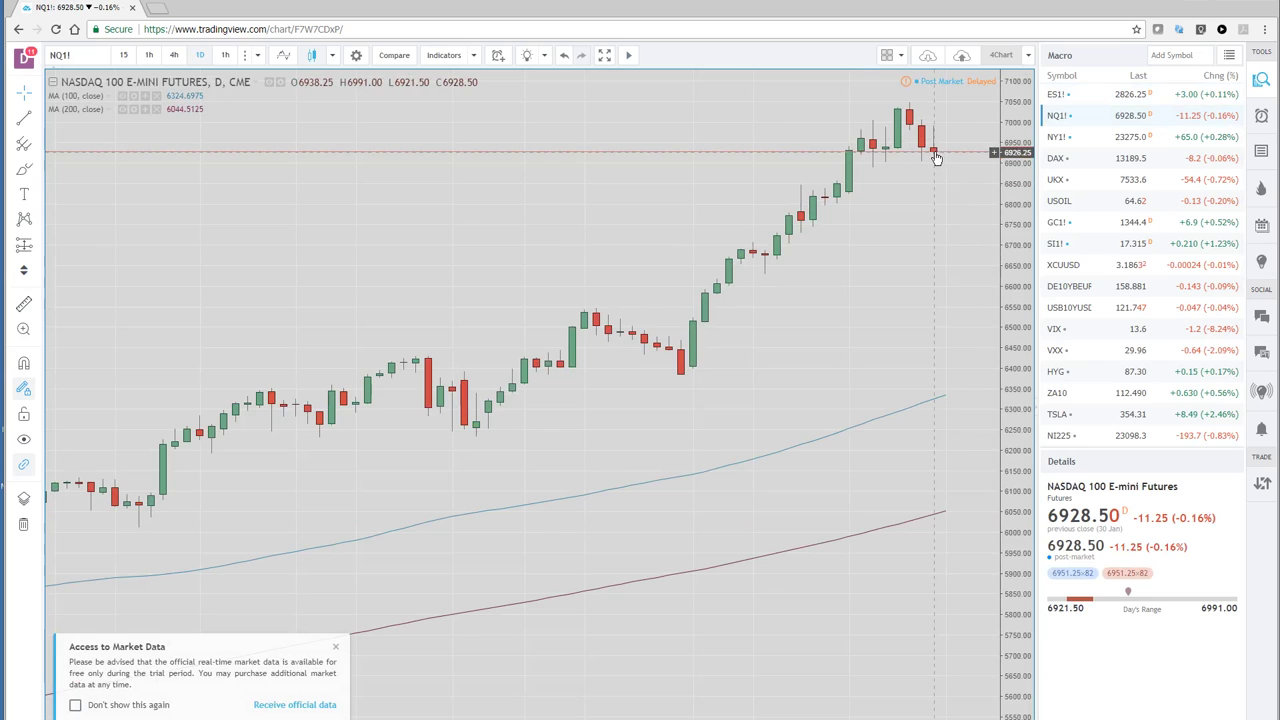
left_click(1058, 95)
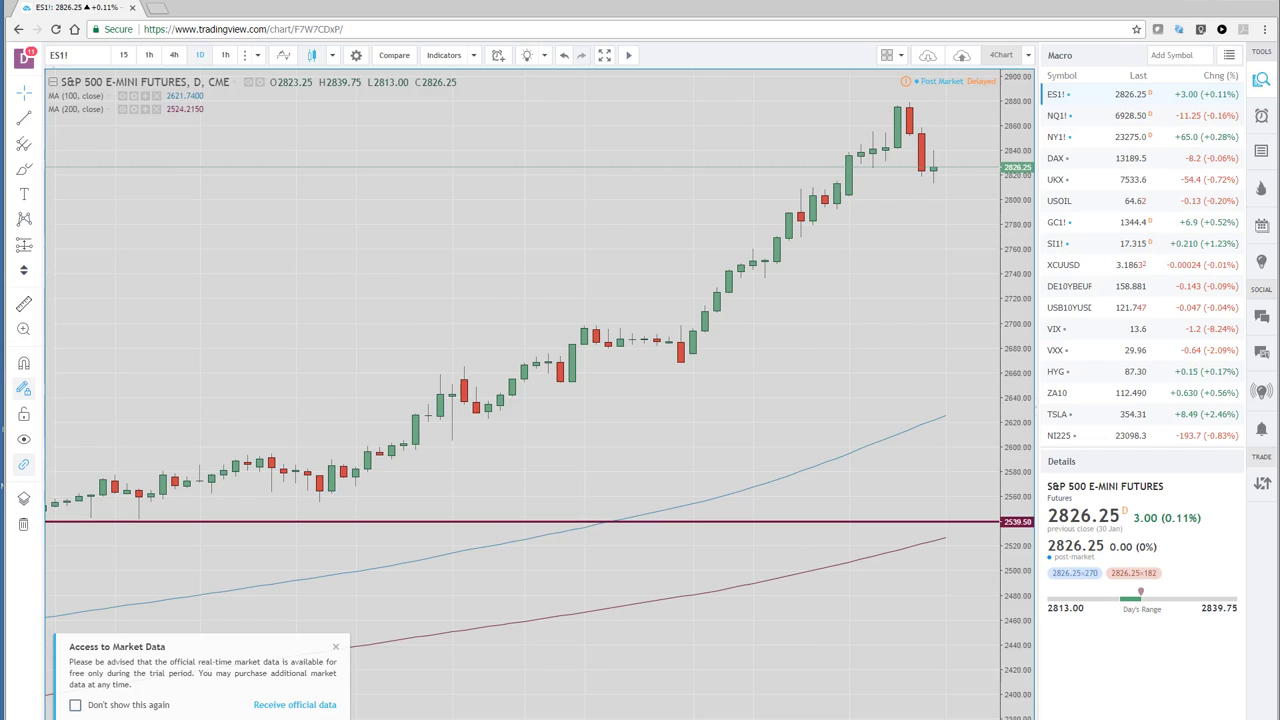
Maximize the ES1! weekly chart and zoom in on the rally to 2826.25
left_click(886, 571)
key("alt+Return")
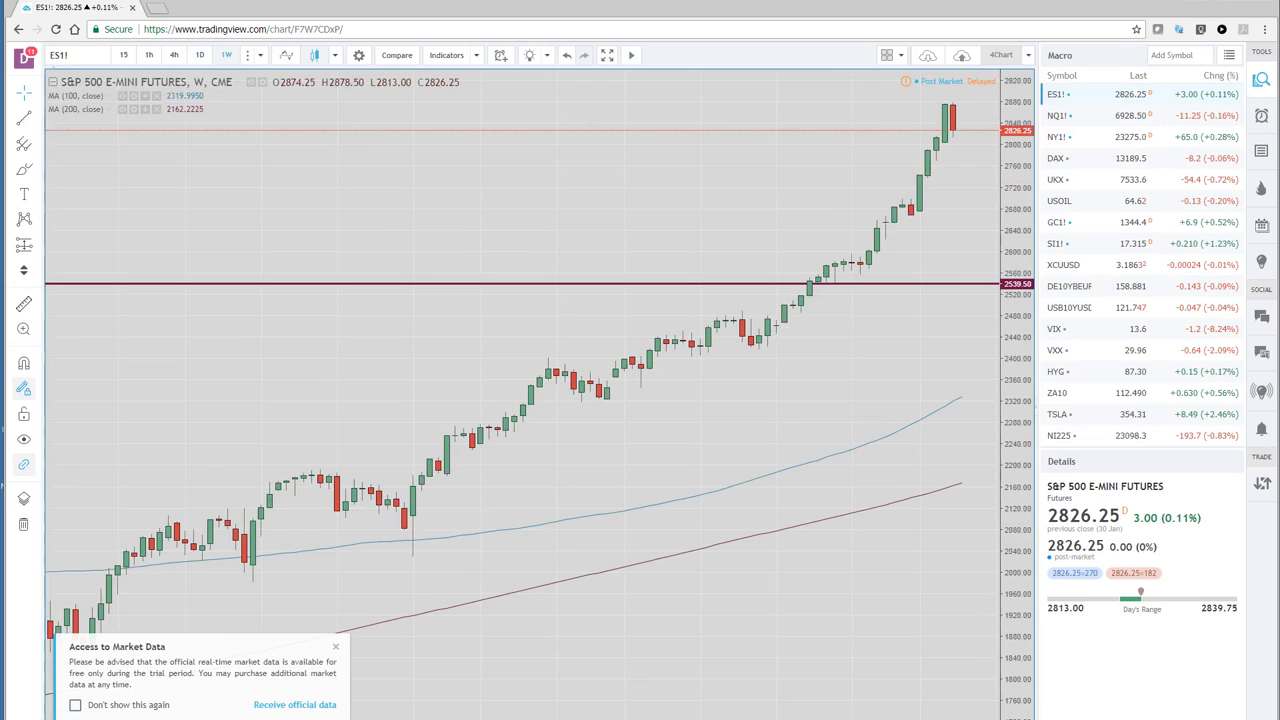
scroll(886, 571, "up", 3)
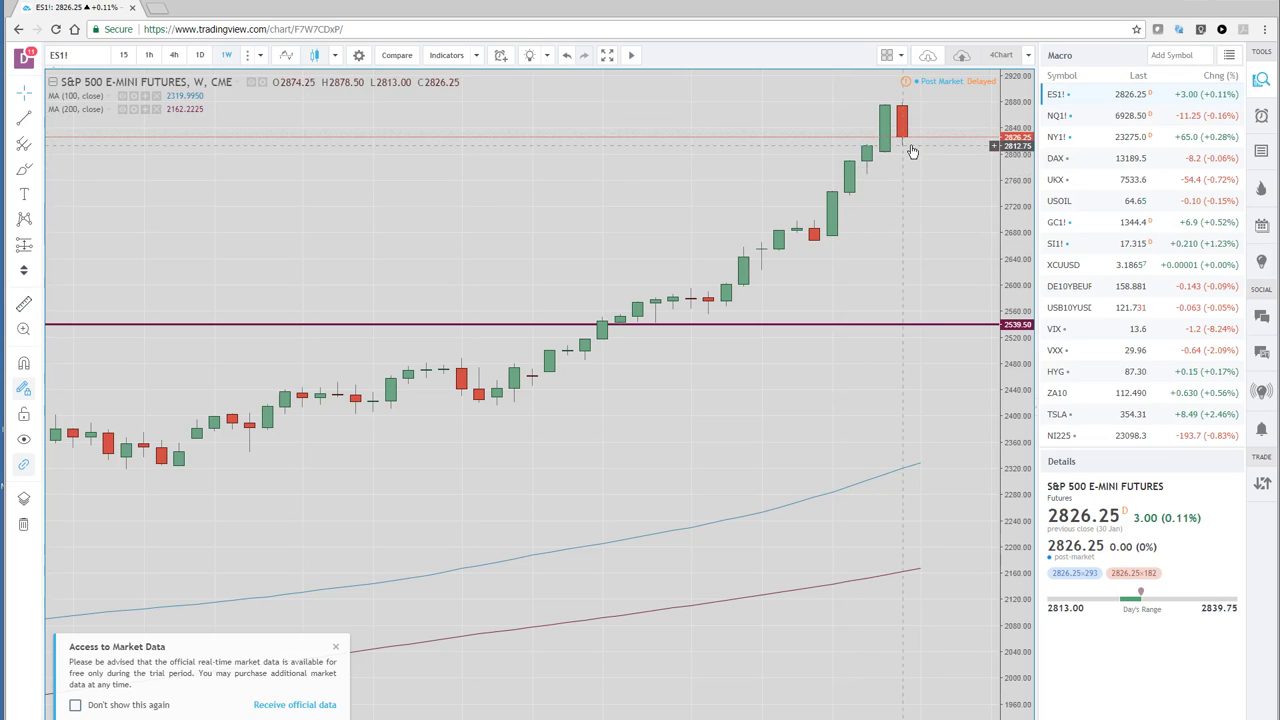
Delete the 2539.50 horizontal line from the weekly S&P 500 chart
left_click(892, 328)
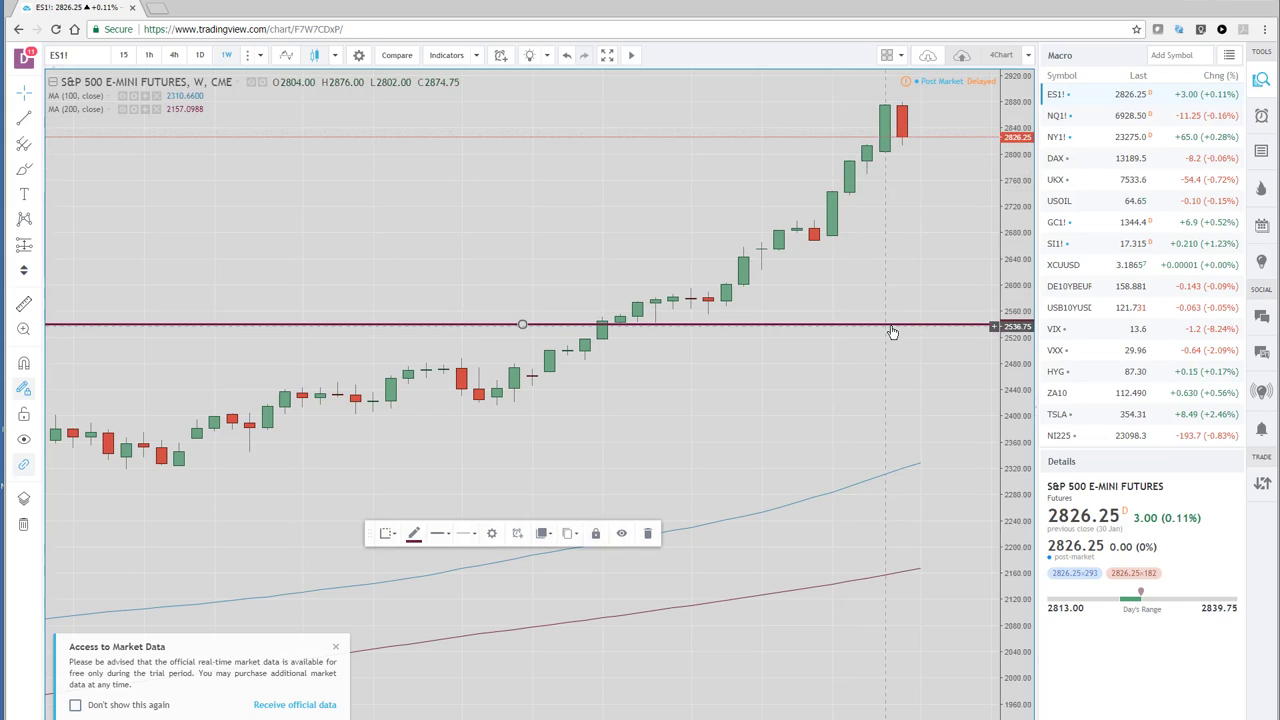
left_click(648, 534)
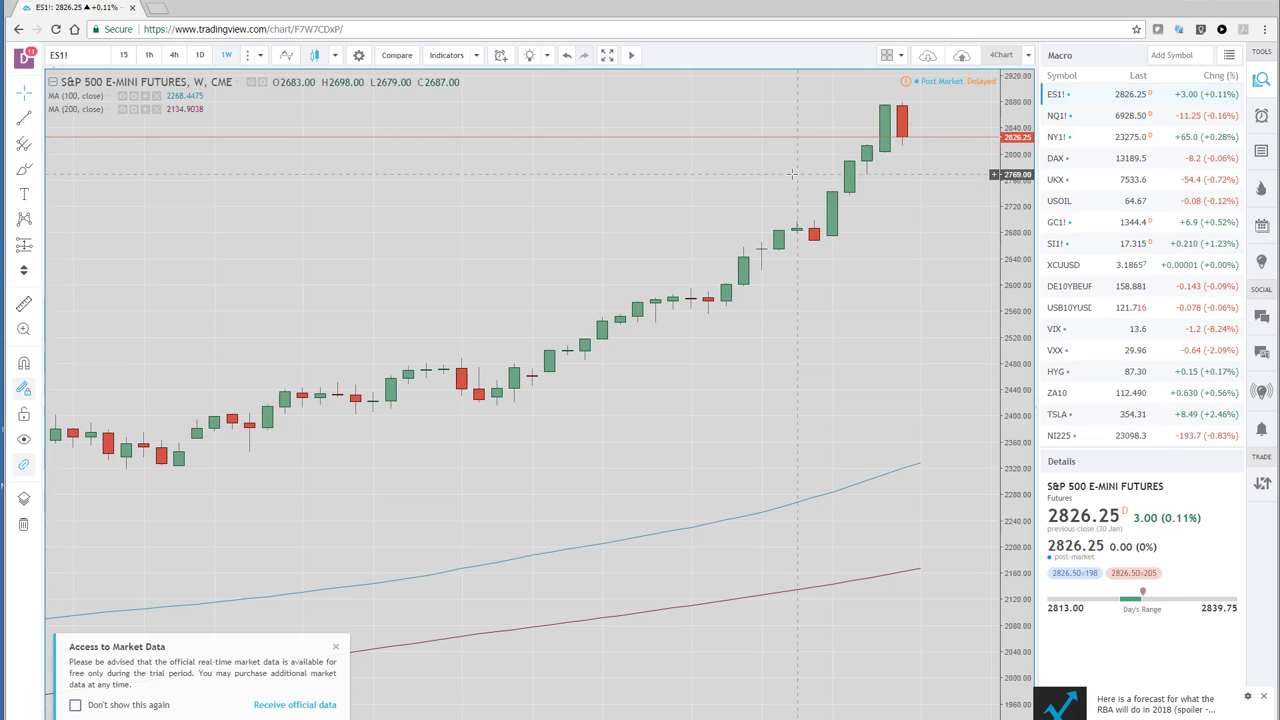
Dismiss the Access to Market Data notice covering the S&P 500 weekly chart
left_click(336, 648)
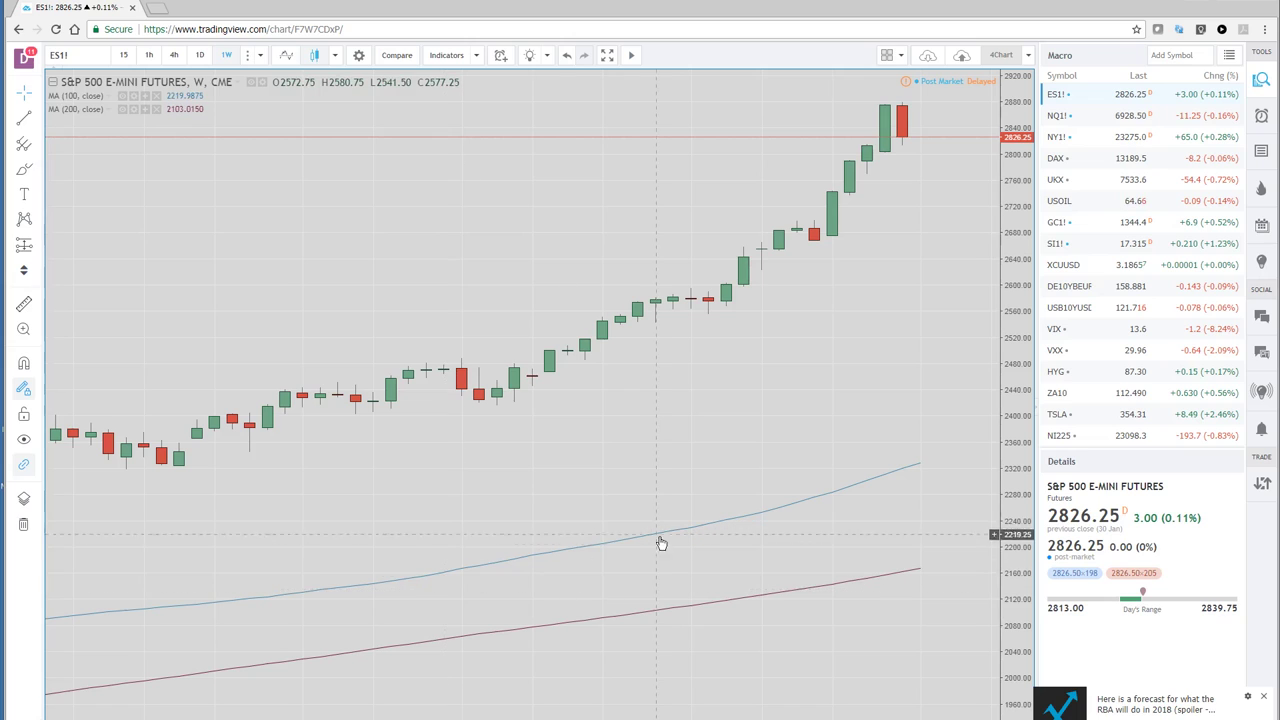